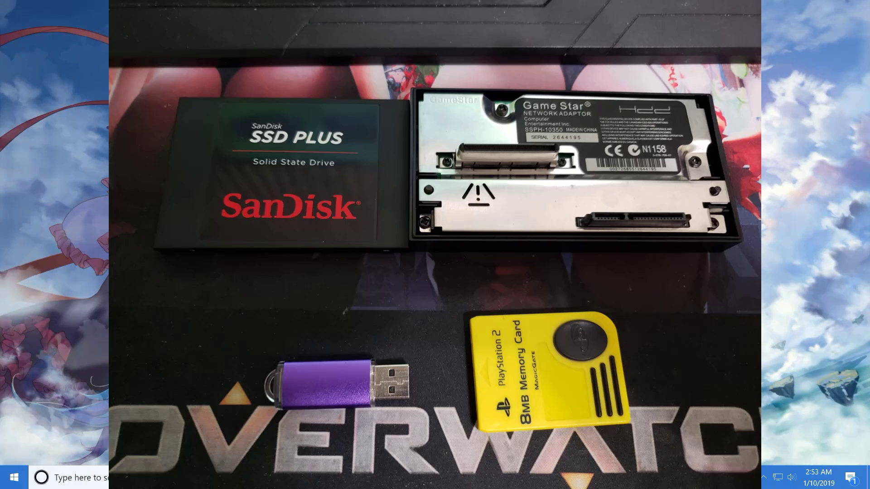
- Open the This PC window and check the properties of the PS2 (G:) USB drive
key("Escape")
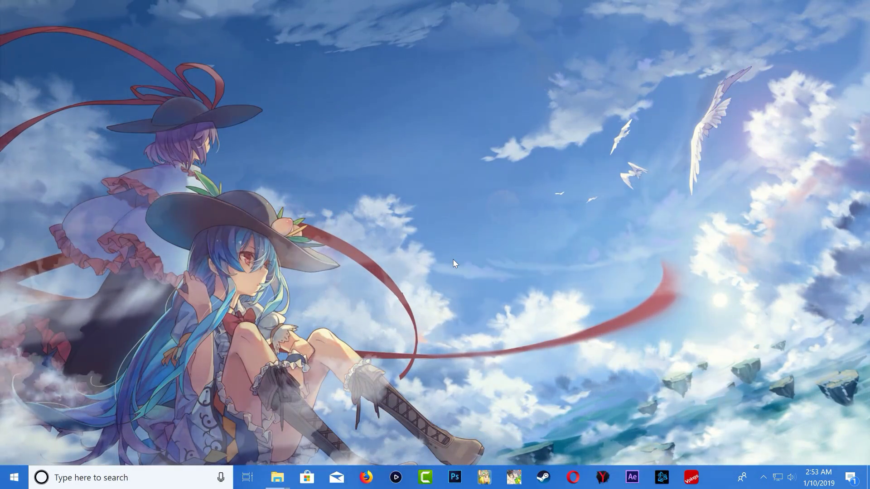
mouse_move(279, 476)
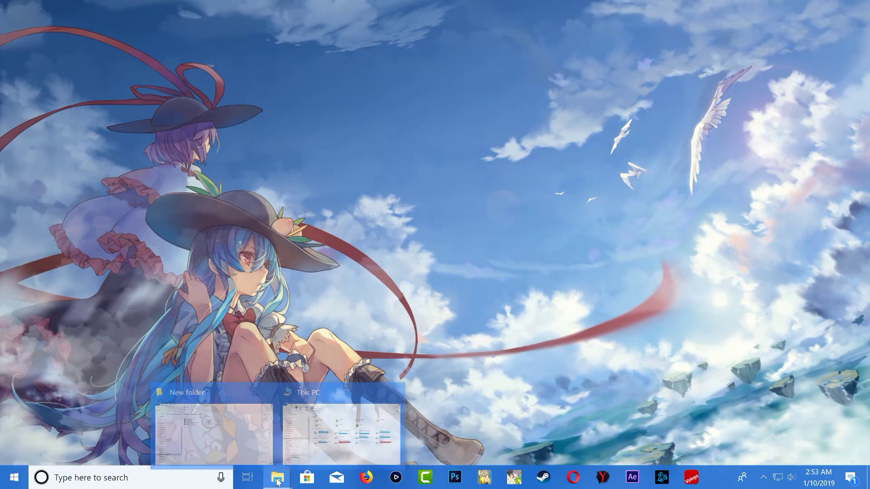
left_click(328, 452)
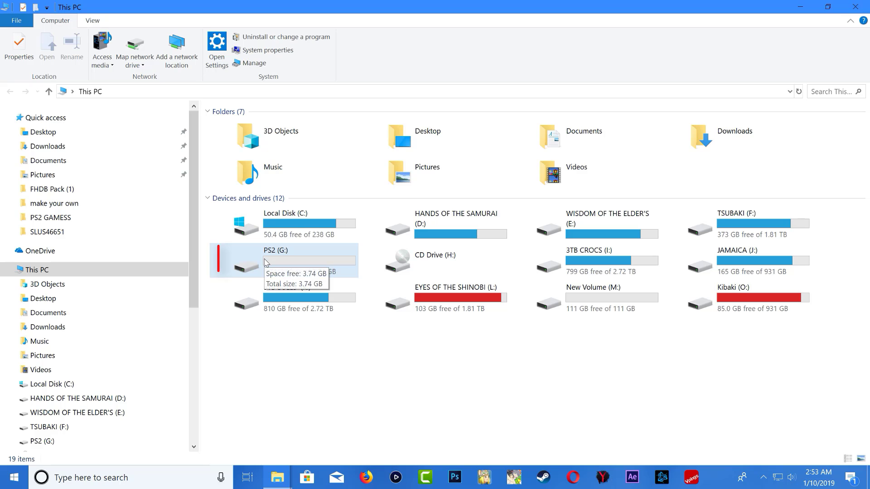
right_click(266, 263)
left_click(323, 459)
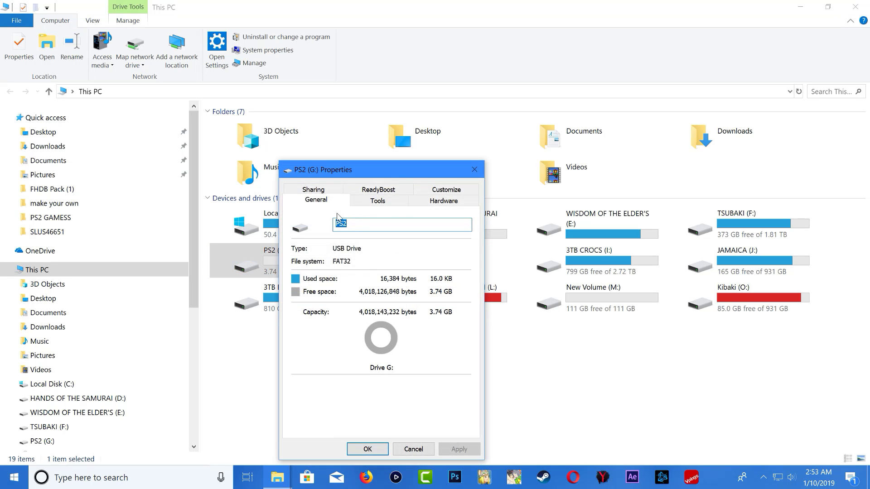
left_click(468, 171)
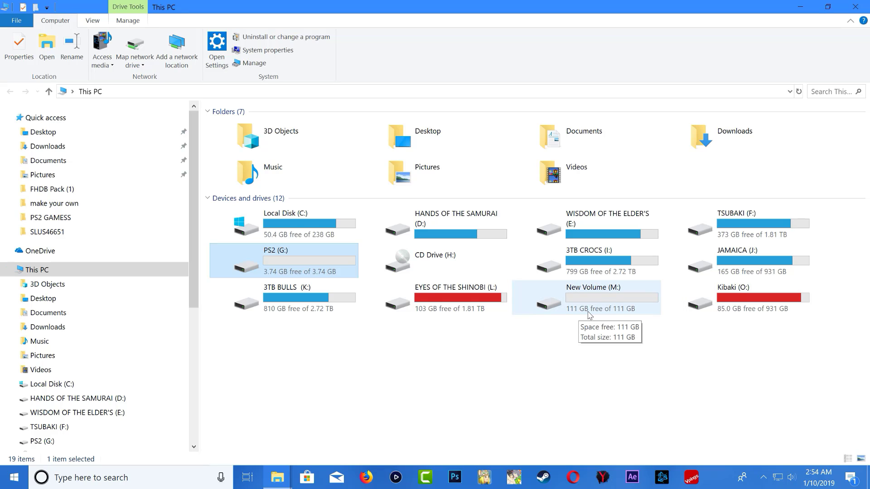
left_click(608, 340)
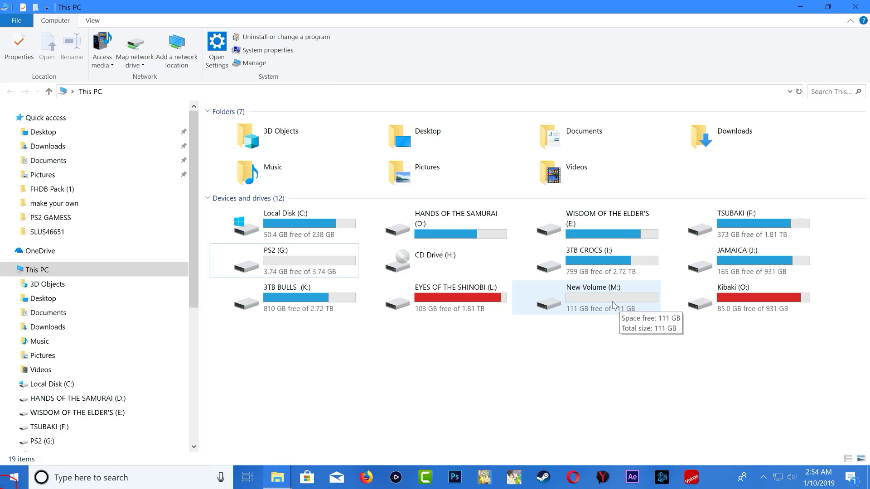
- Open Disk Management, delete the New Volume (M:) partition on Disk 10, and close the disk utility
right_click(9, 483)
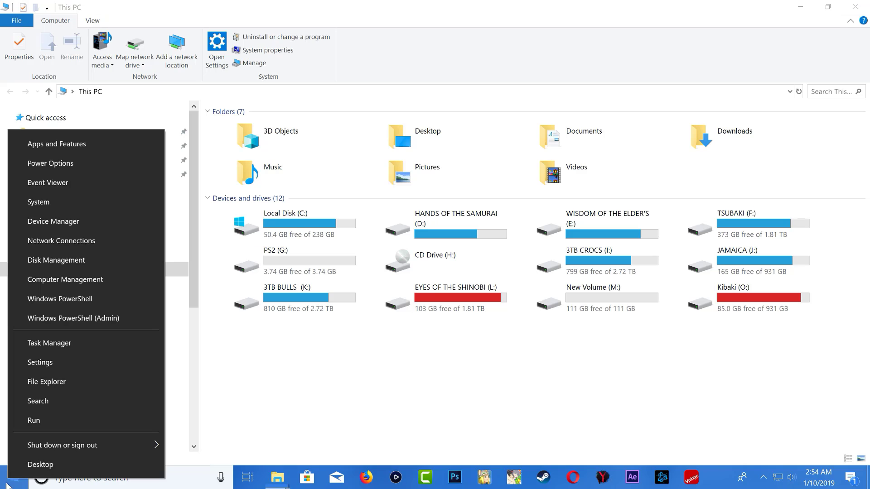
left_click(56, 260)
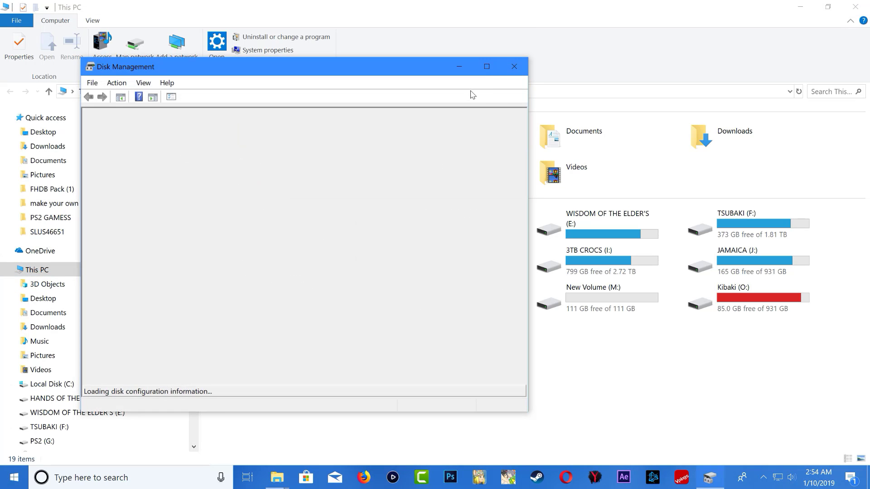
left_click(492, 68)
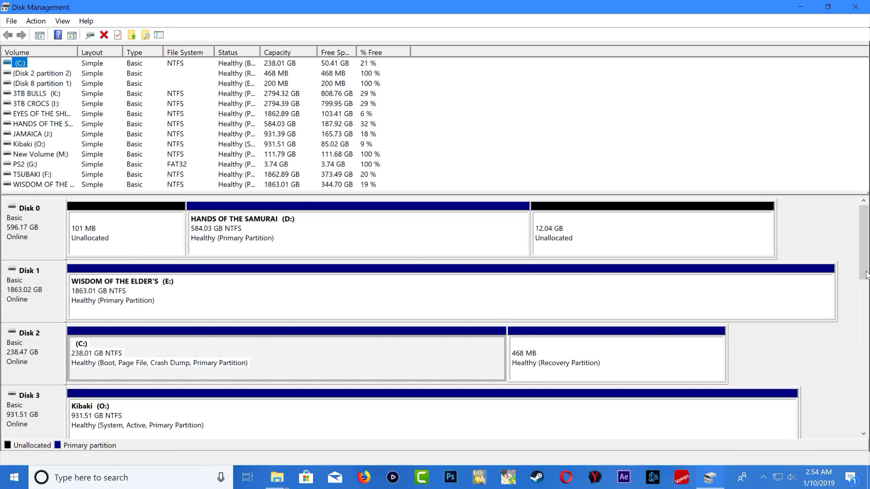
left_click_drag(867, 274, 866, 424)
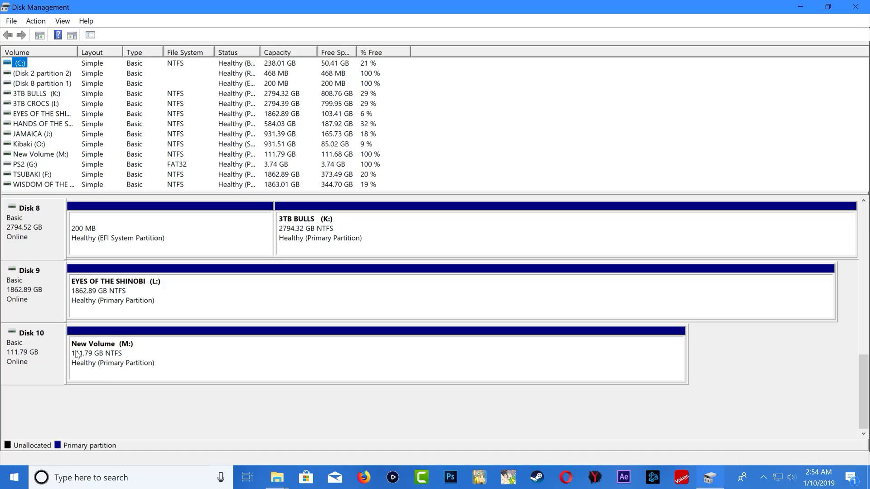
right_click(112, 358)
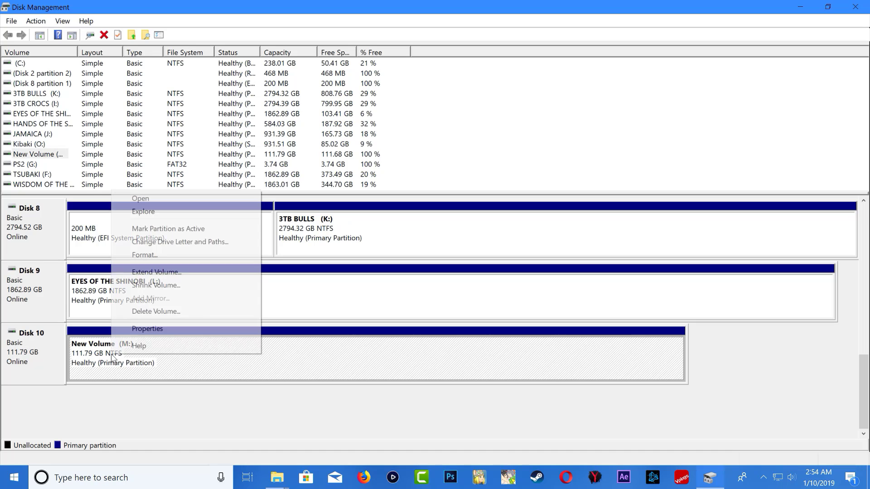
left_click(159, 313)
left_click(482, 323)
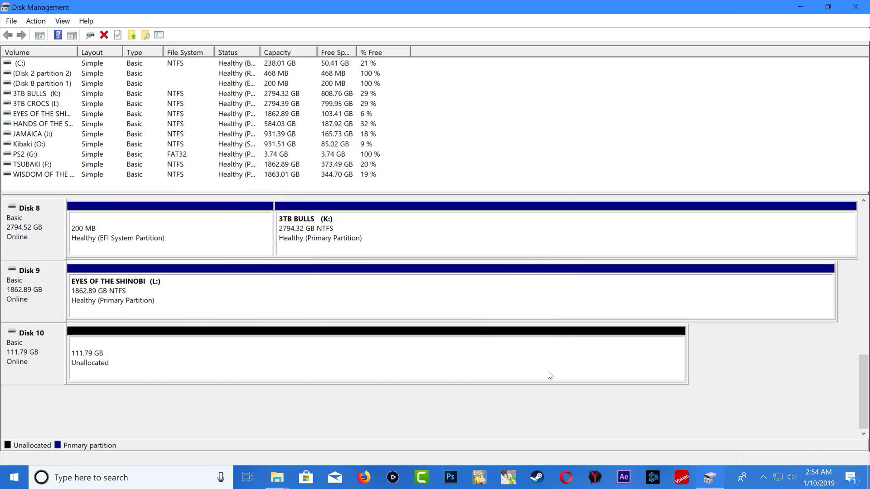
left_click(859, 5)
left_click(855, 5)
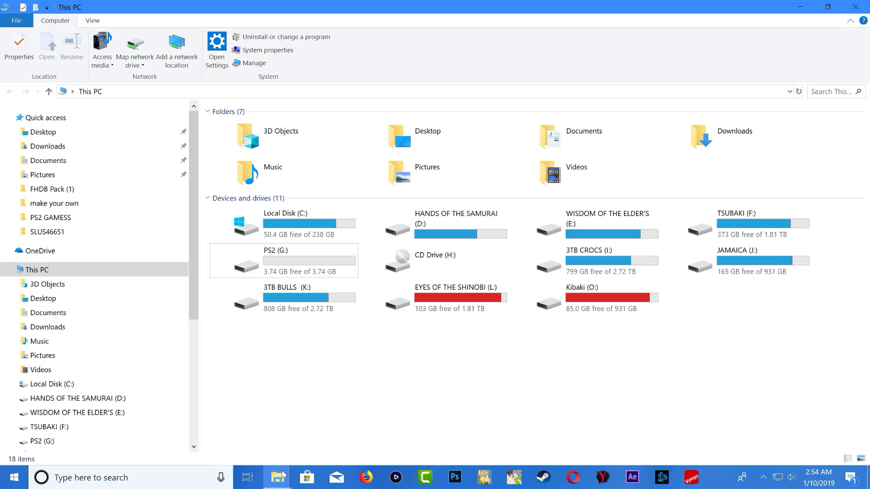
- Switch to the New folder window inside FHDB Pack (1) and extract WinHIIP_V1.7.6.rar into its own WinHIIP_V1.7.6 folder
mouse_move(290, 475)
left_click(238, 443)
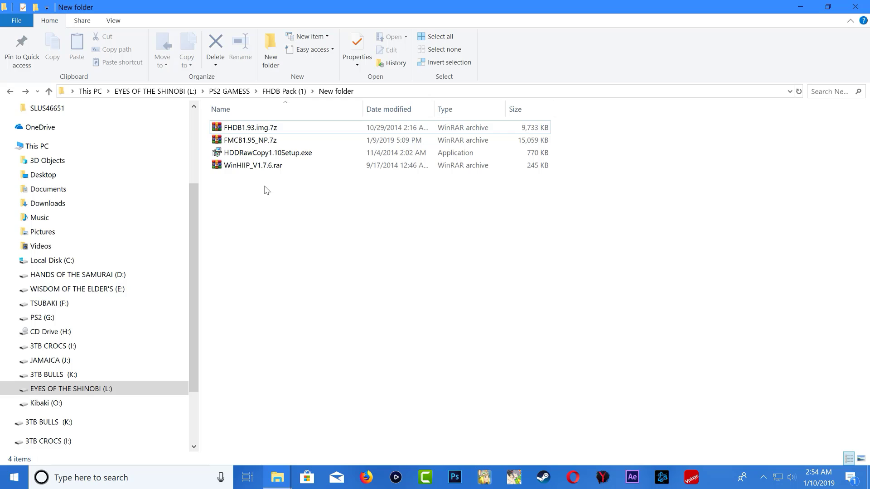
left_click(241, 129)
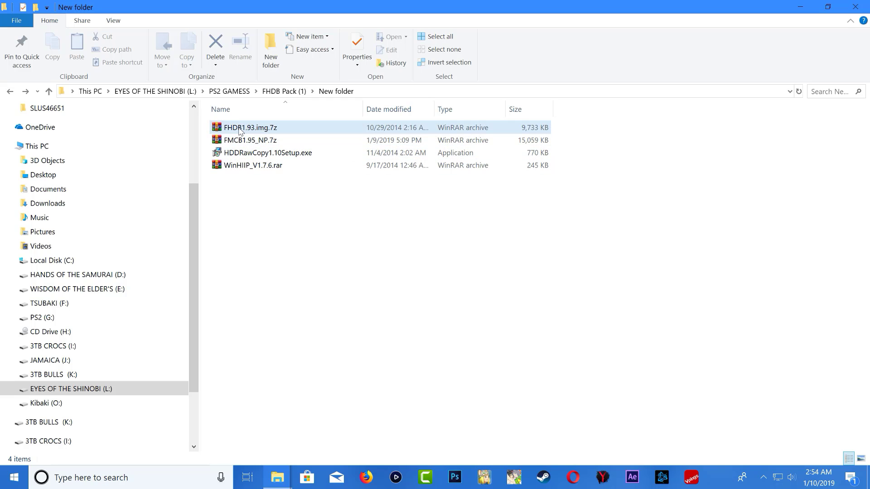
left_click(261, 196)
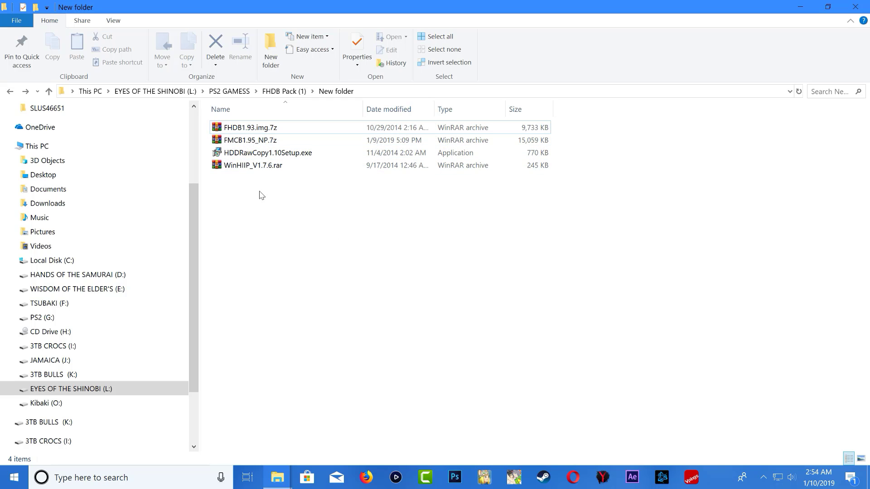
right_click(240, 168)
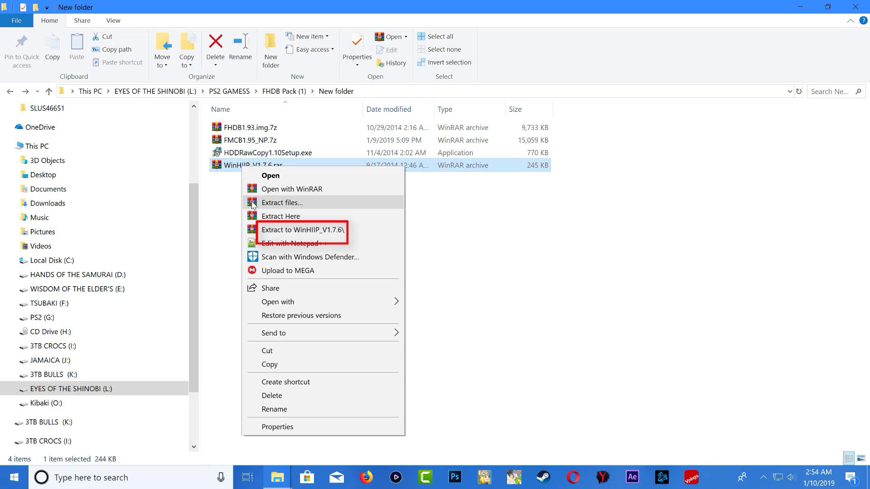
left_click(284, 231)
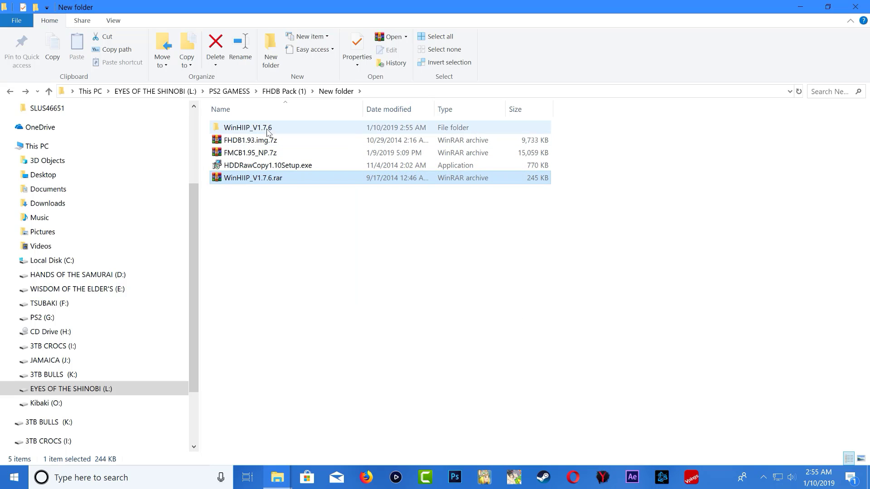
- Run WinHIIP.exe from the extracted folder as administrator and dismiss its About window
double_click(251, 131)
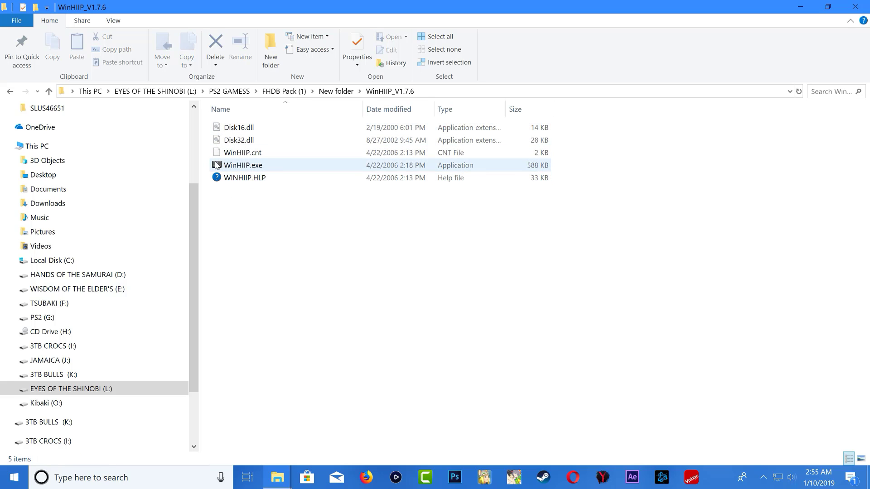
right_click(245, 167)
left_click(282, 179)
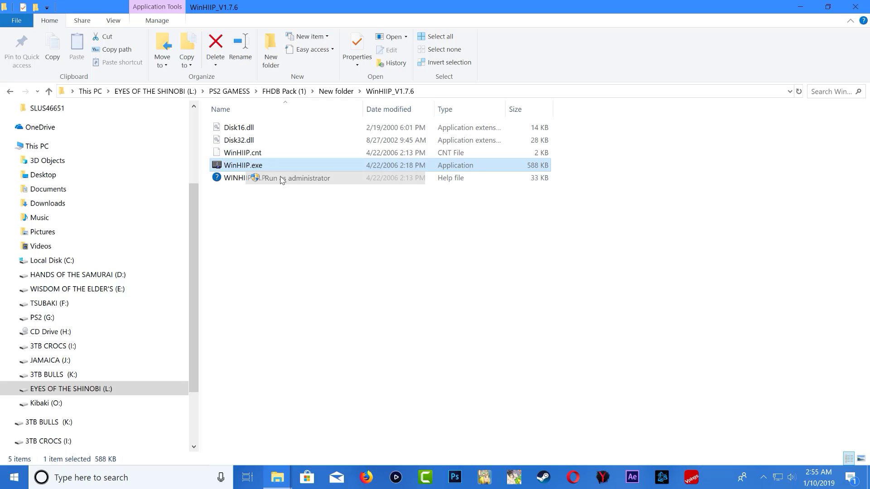
left_click(365, 325)
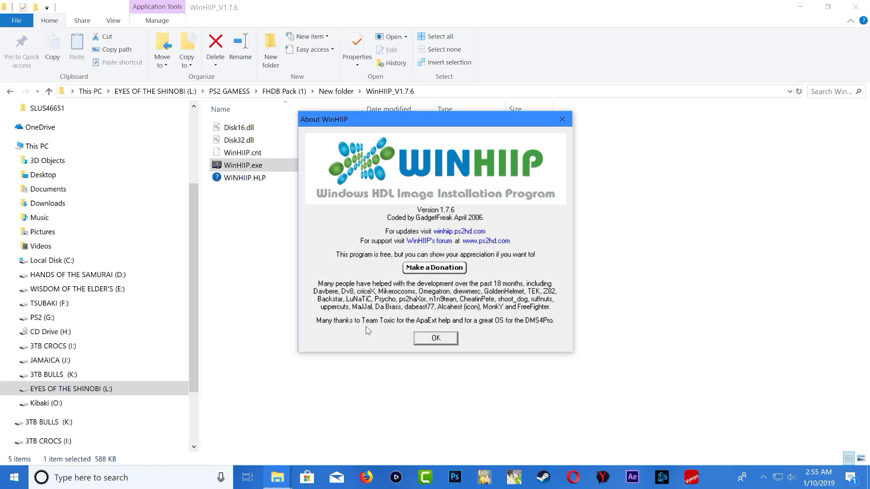
left_click(437, 340)
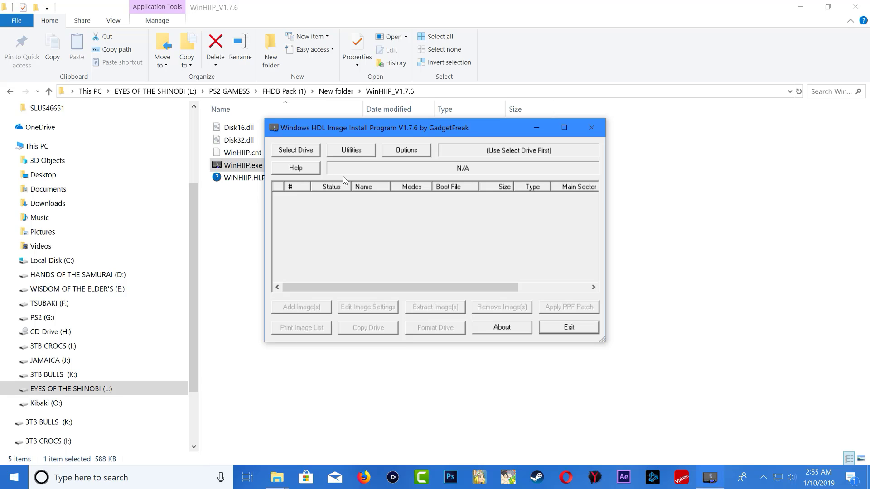
- Select Drive 10 (111.79Gb) as the working drive and accept the WinHIIP options with 48bit HDLoader mode
left_click(297, 153)
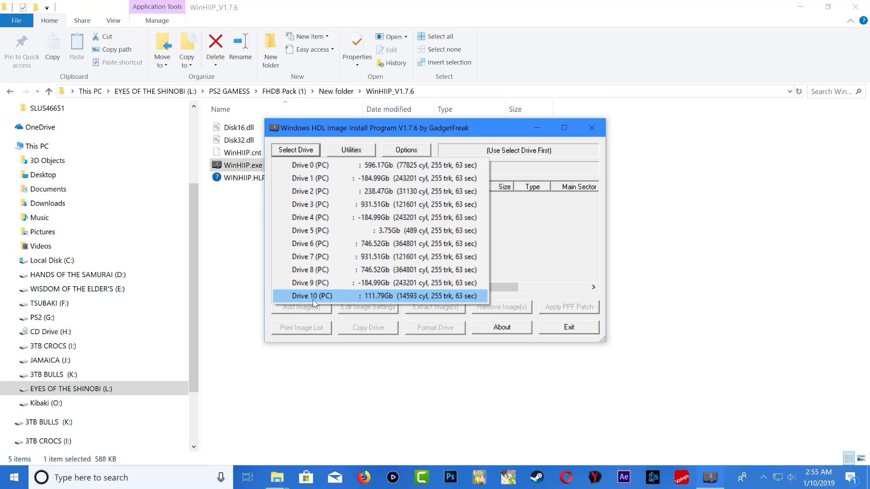
left_click(380, 297)
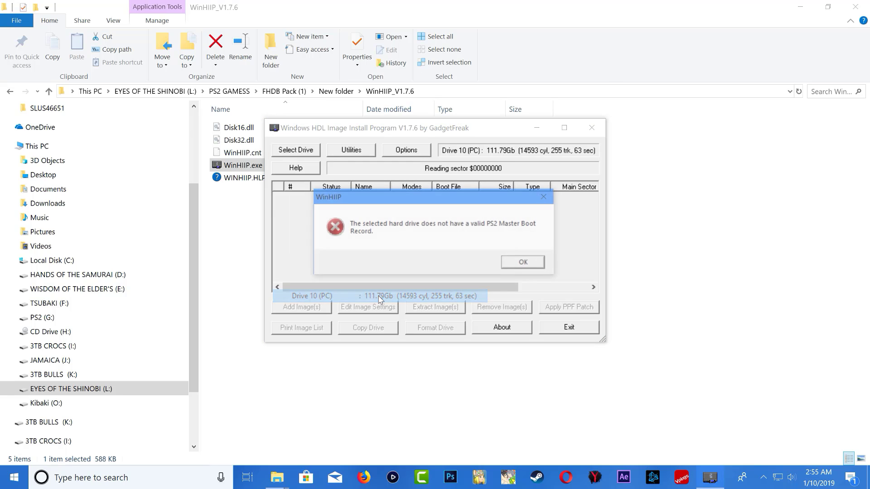
left_click(520, 266)
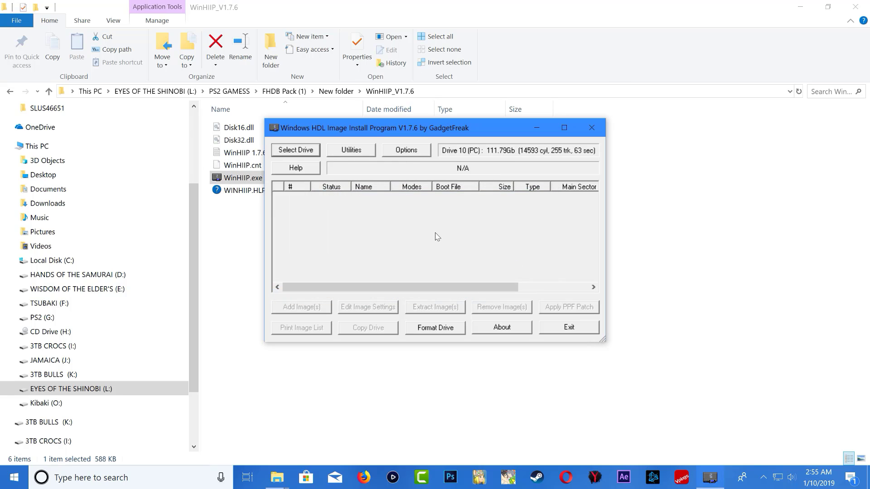
left_click(405, 152)
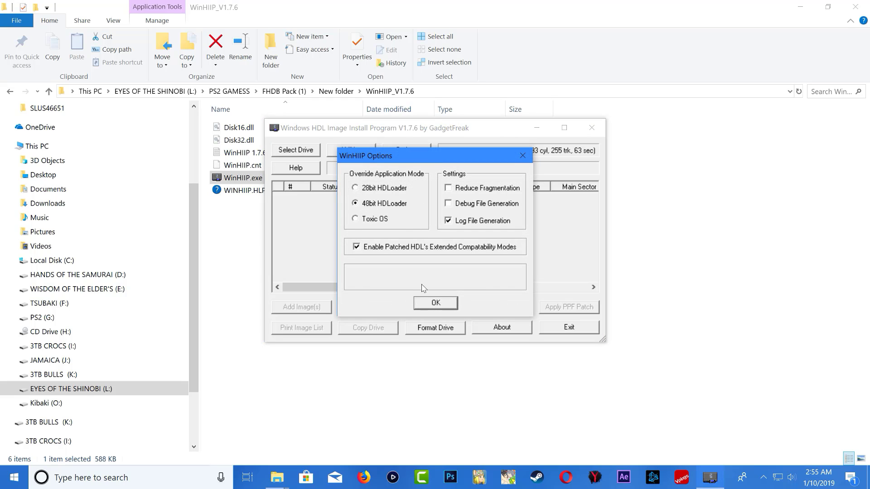
left_click(426, 301)
- Format the selected drive for PS2 with Quick erase, HDLoader 28bit and the default partition sizes, then exit WinHIIP
left_click(436, 329)
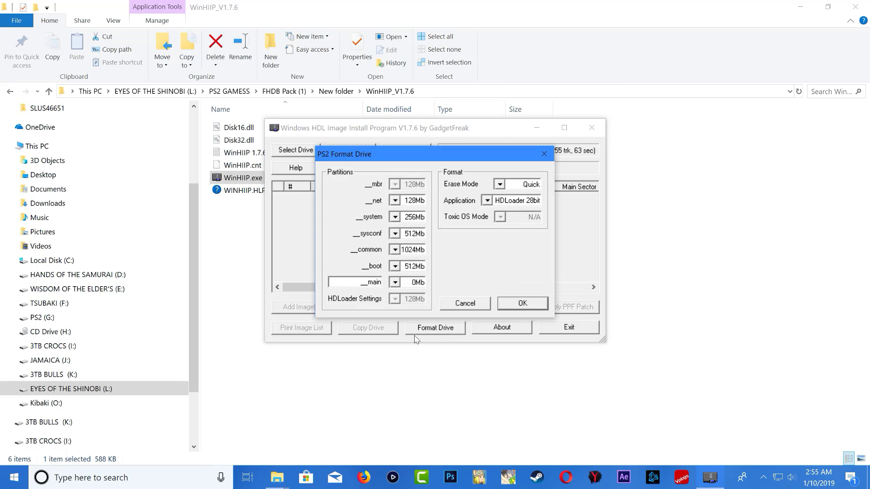
left_click(521, 303)
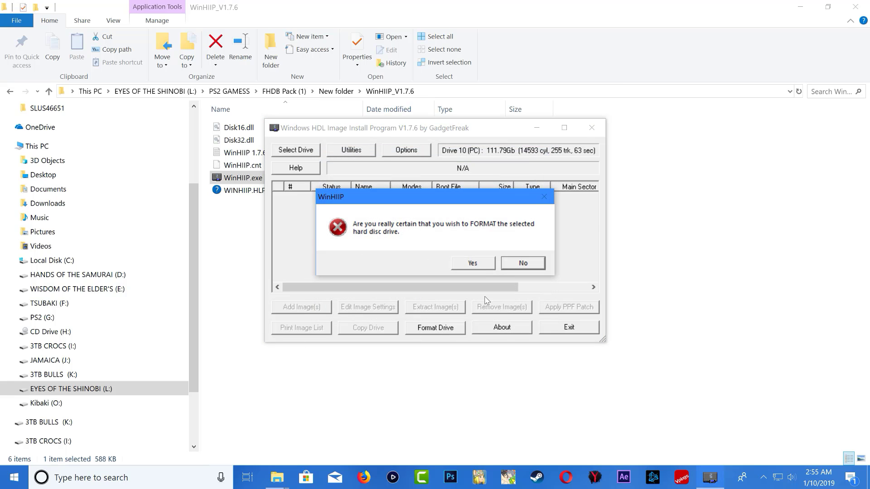
left_click(473, 264)
left_click(444, 267)
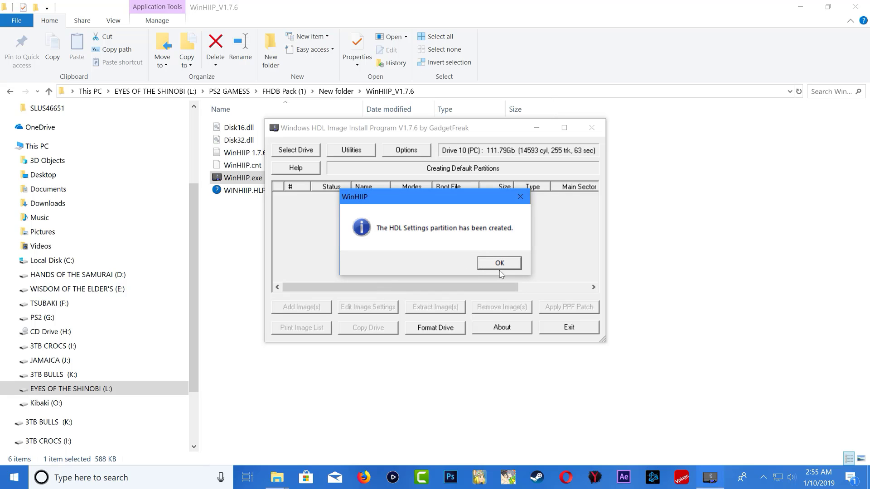
left_click(504, 265)
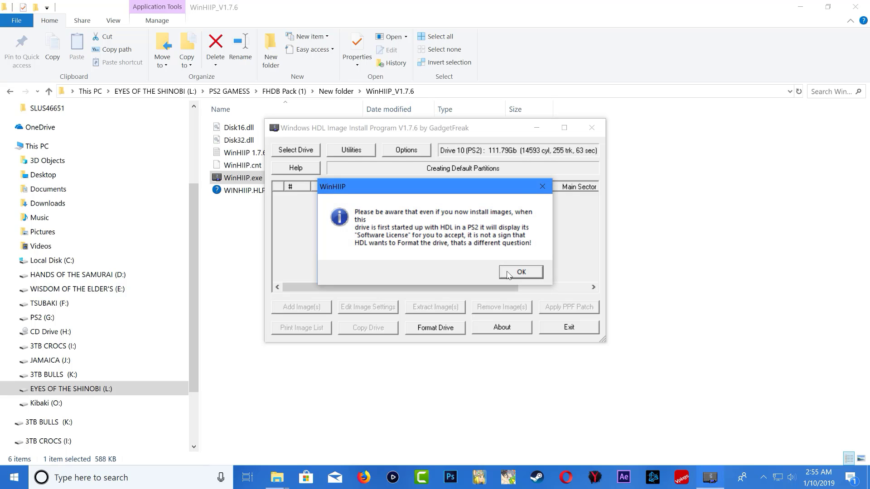
left_click(521, 271)
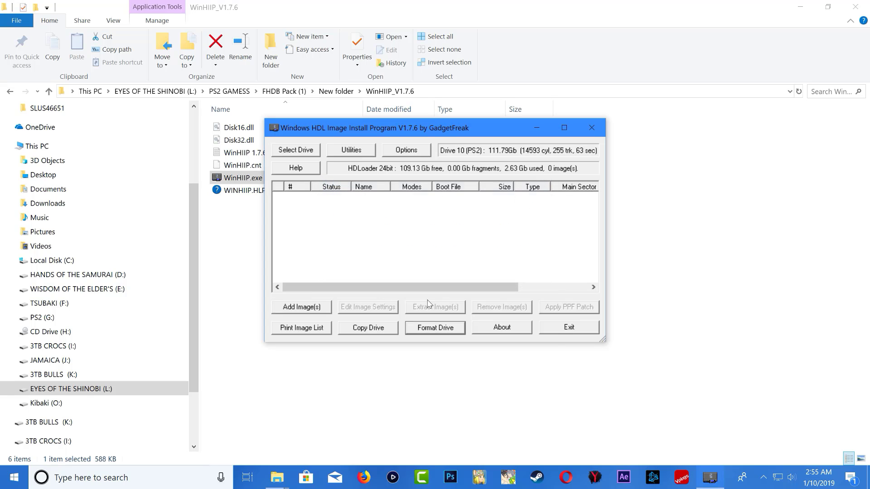
left_click(569, 328)
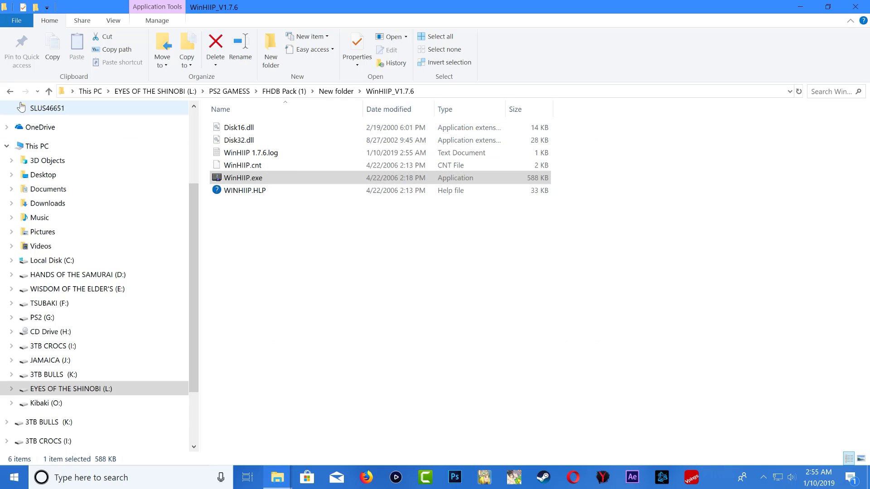
- Return to the parent New folder and delete the extracted WinHIIP_V1.7.6 folder
left_click(10, 91)
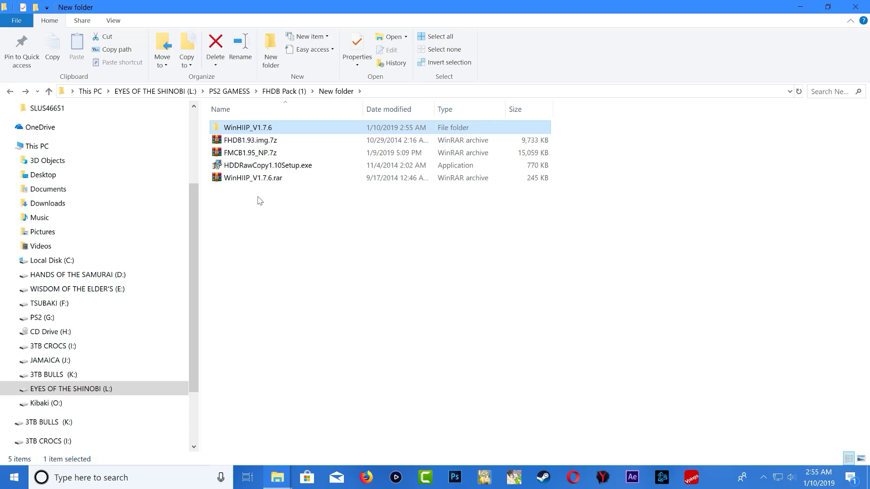
right_click(251, 127)
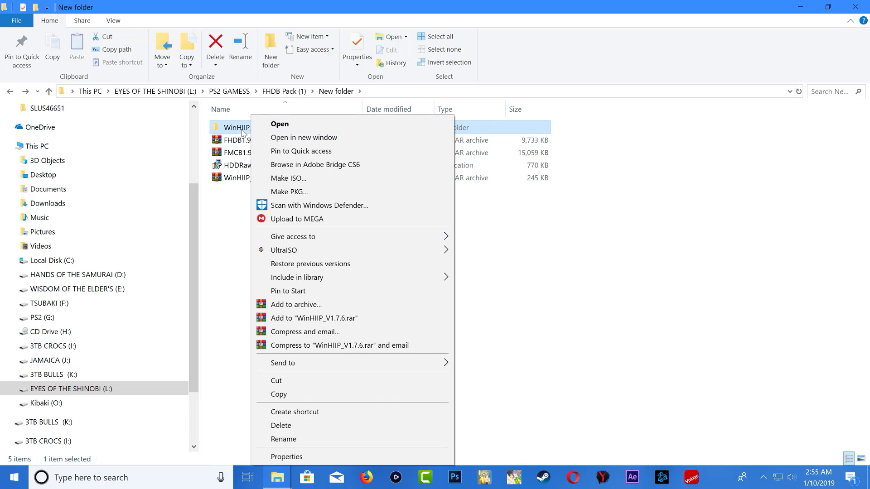
left_click(301, 426)
left_click(476, 274)
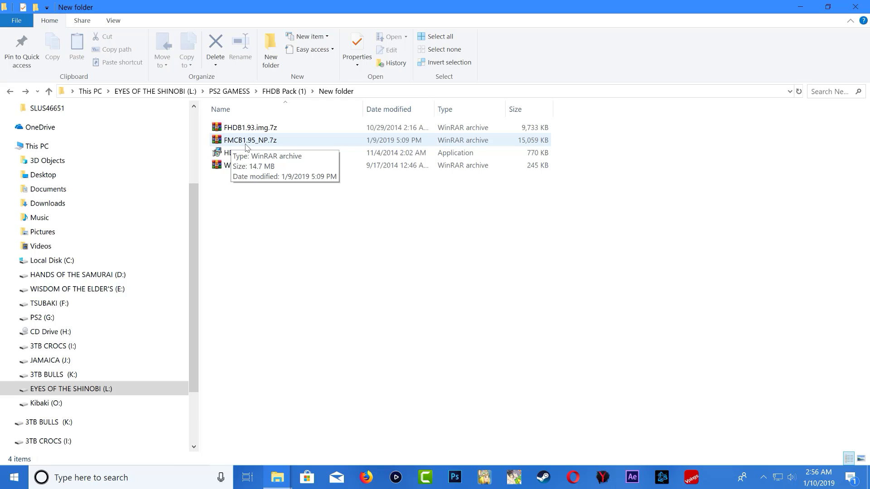
- Open the FMCB1.95_NP.7z archive and extract all its files and folders to the PS2 (G:) drive
right_click(255, 145)
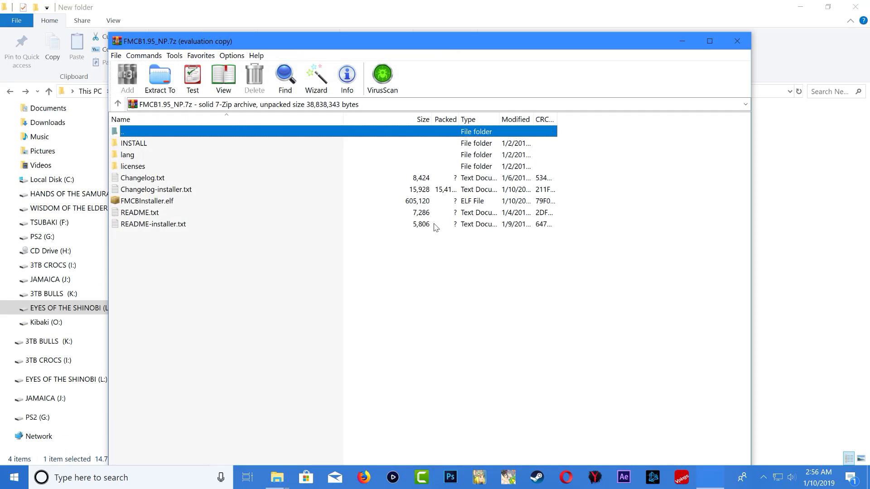
left_click_drag(287, 49, 454, 49)
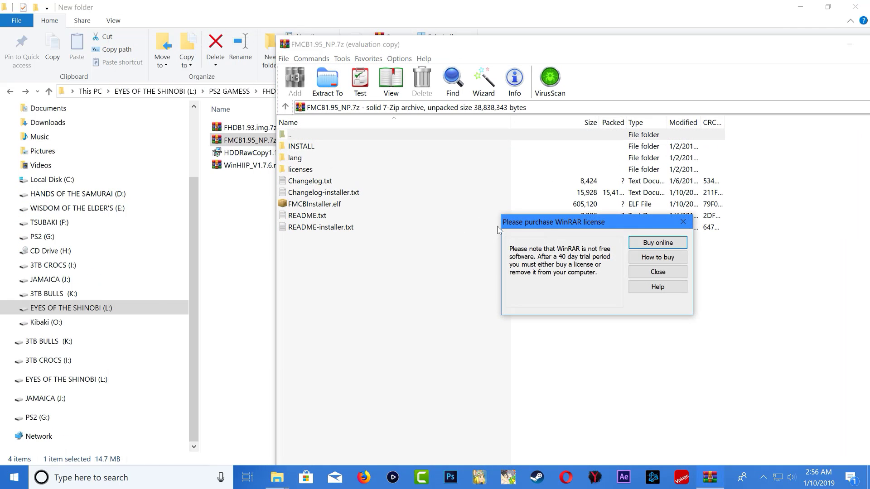
left_click(686, 222)
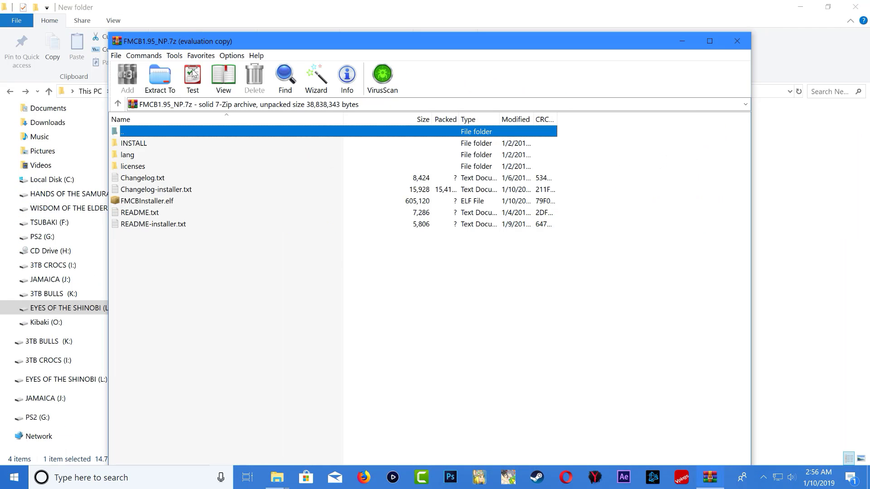
left_click_drag(192, 45, 343, 73)
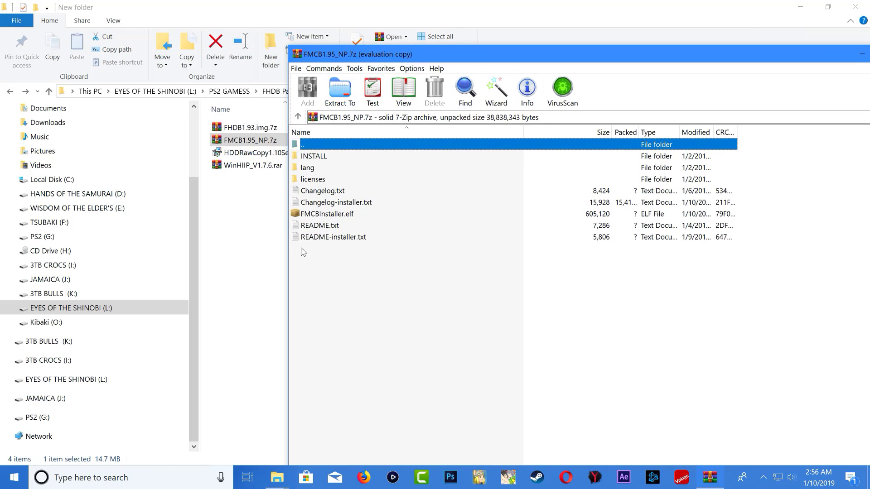
left_click_drag(303, 259, 328, 159)
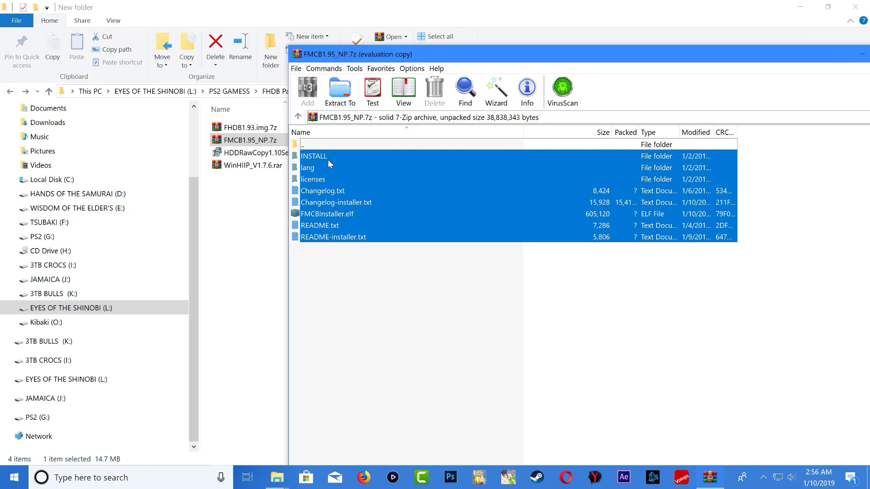
mouse_move(327, 213)
left_mouse_down()
mouse_move(326, 278)
mouse_move(146, 418)
mouse_move(50, 426)
mouse_move(42, 418)
left_mouse_up()
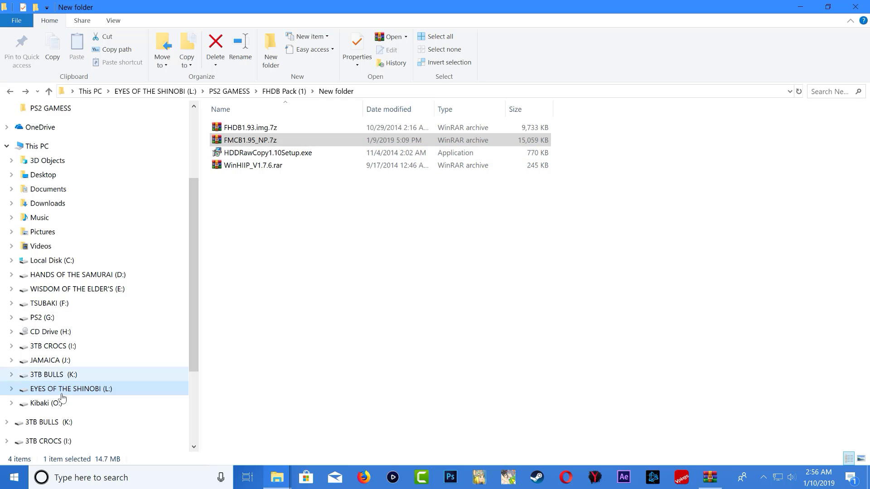
- Eject the PS2 (G:) drive and dismiss the notification
scroll(58, 408, "down", 3)
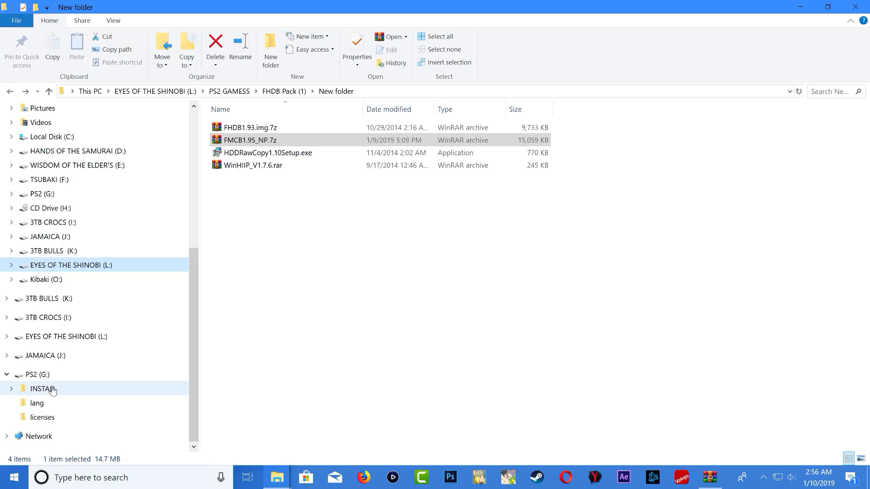
right_click(38, 376)
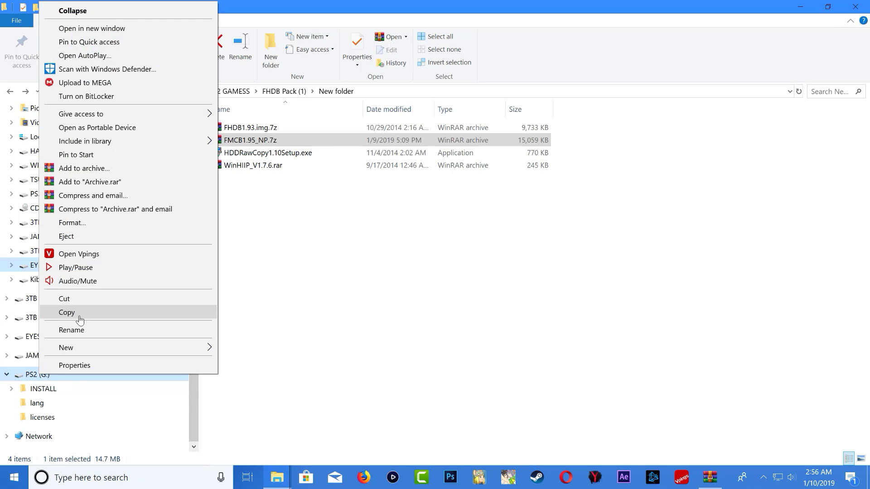
left_click(78, 240)
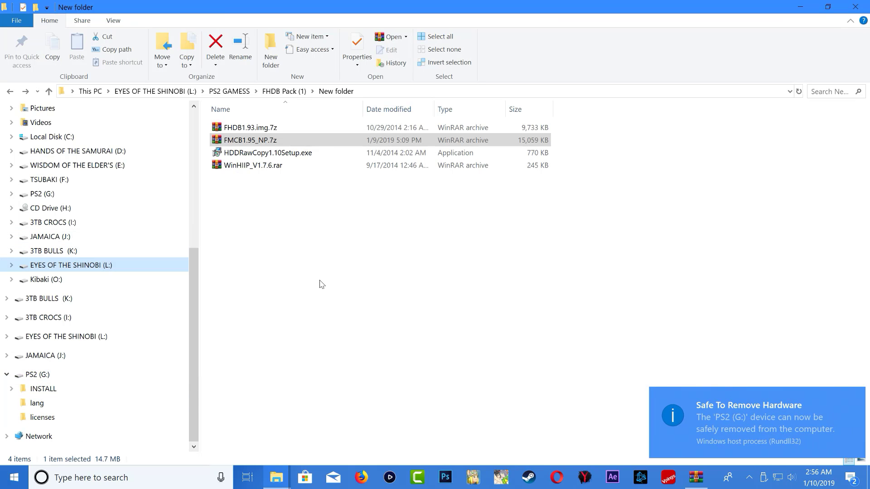
left_click(851, 402)
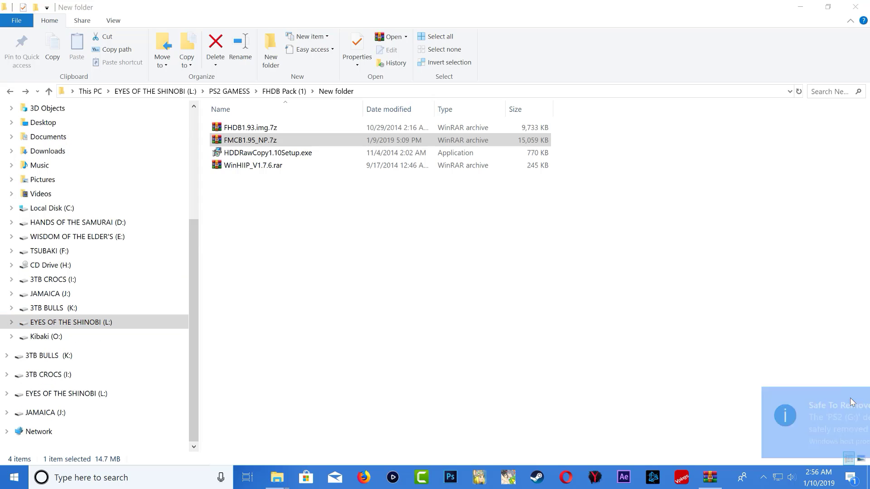
left_click(492, 308)
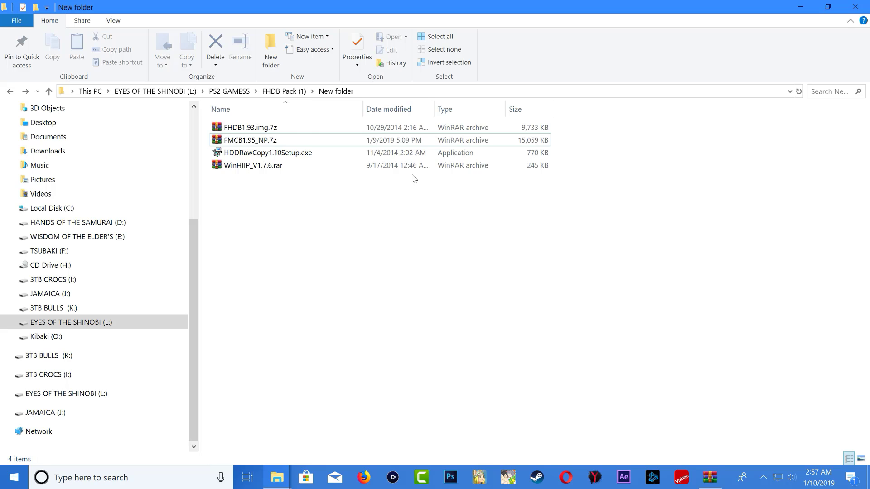
left_click(257, 155)
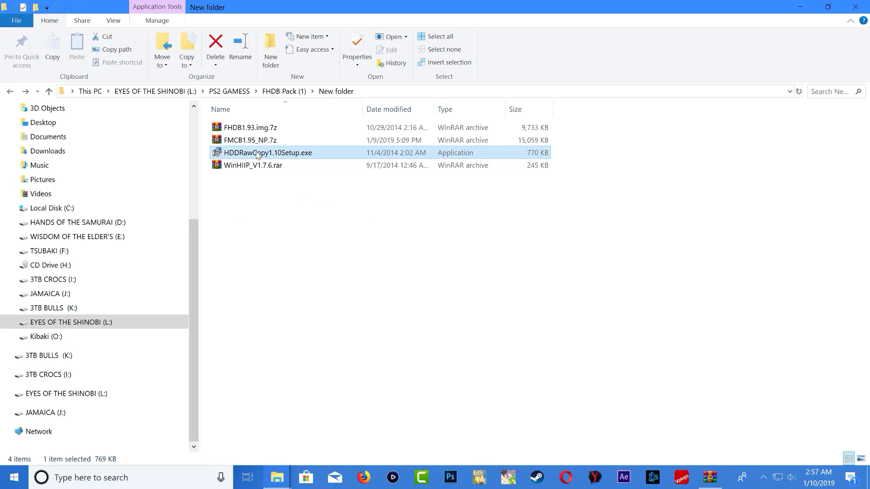
right_click(257, 155)
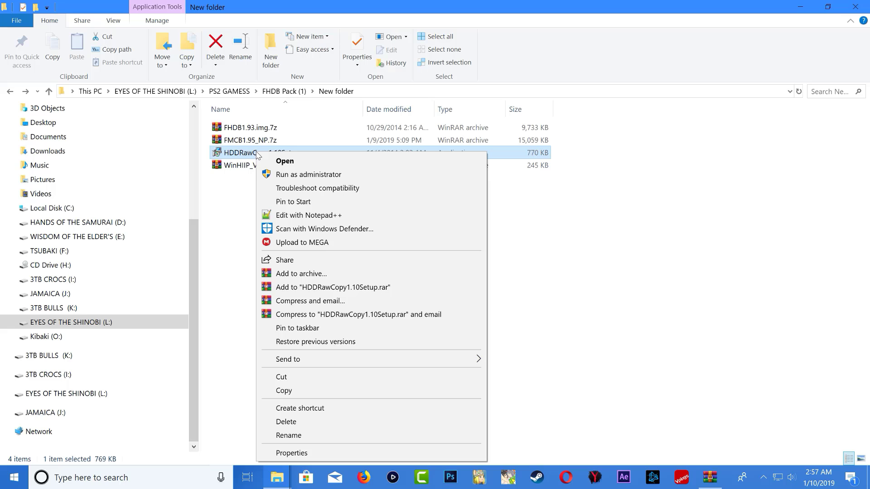
left_click(217, 238)
- Search Windows for the installed HDD Raw Copy Tool, launch it and go to the FILE entry in its source list
key("super+s")
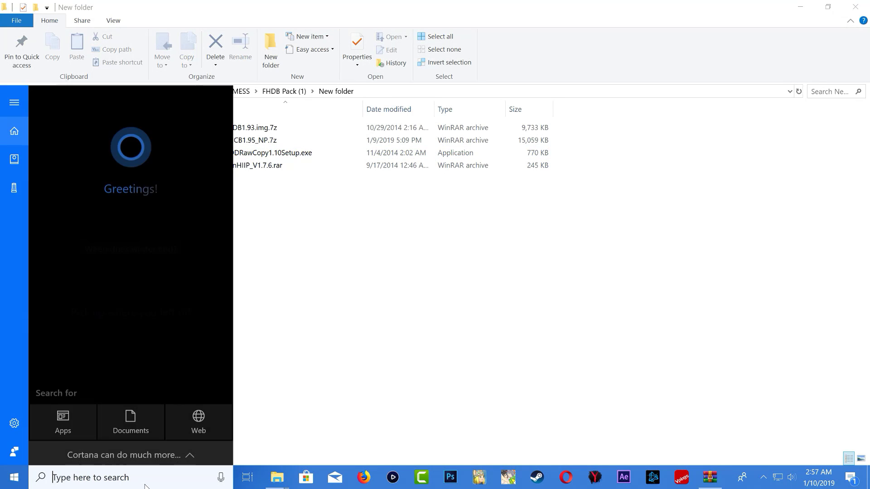
type("h")
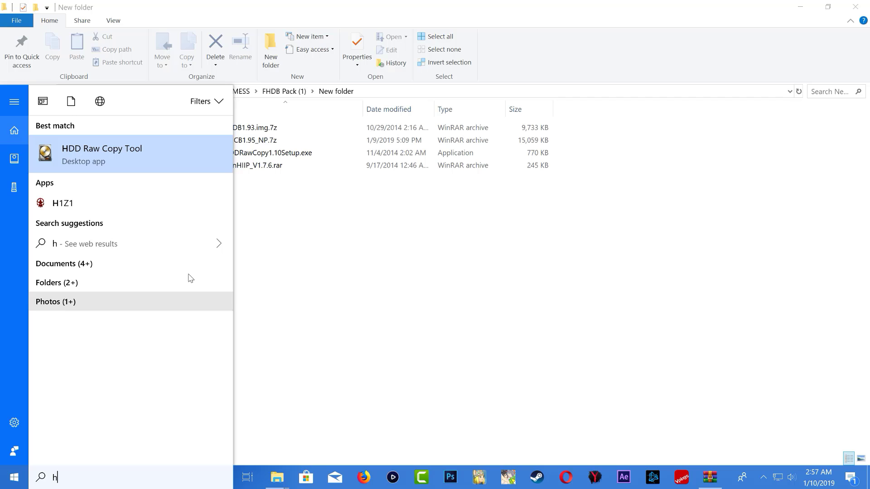
left_click(108, 149)
left_click(367, 326)
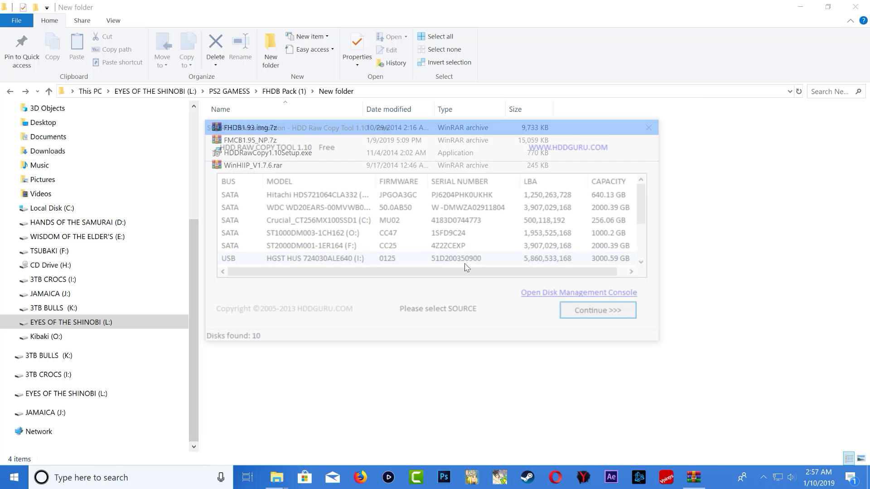
scroll(371, 268, "down", 2)
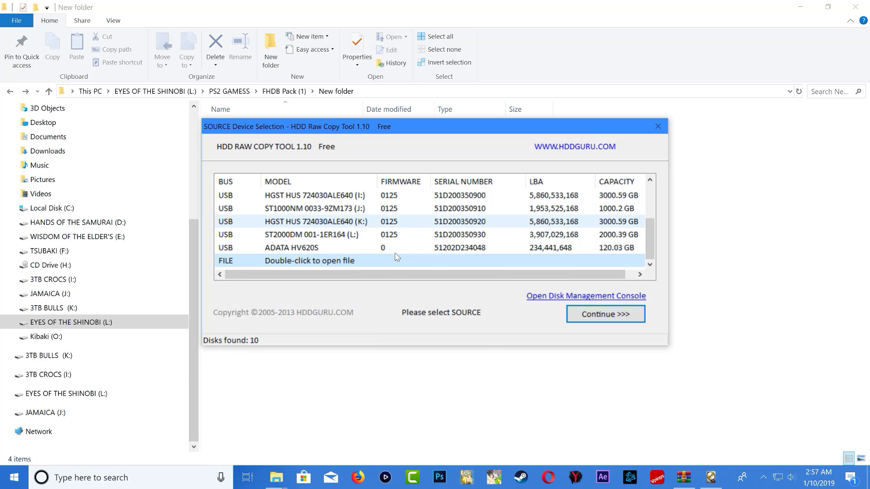
- Move the copy tool window off the file list and extract FHDB1.93.img.7z into the current folder
left_click_drag(367, 131, 567, 166)
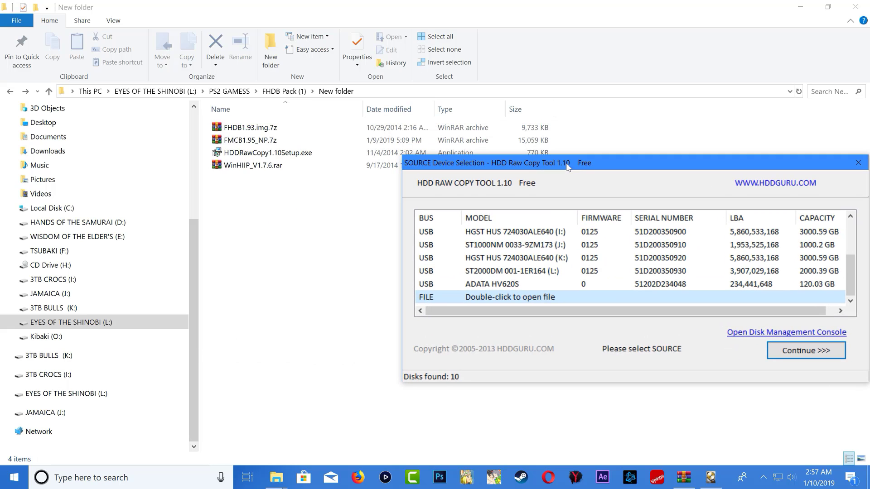
right_click(259, 129)
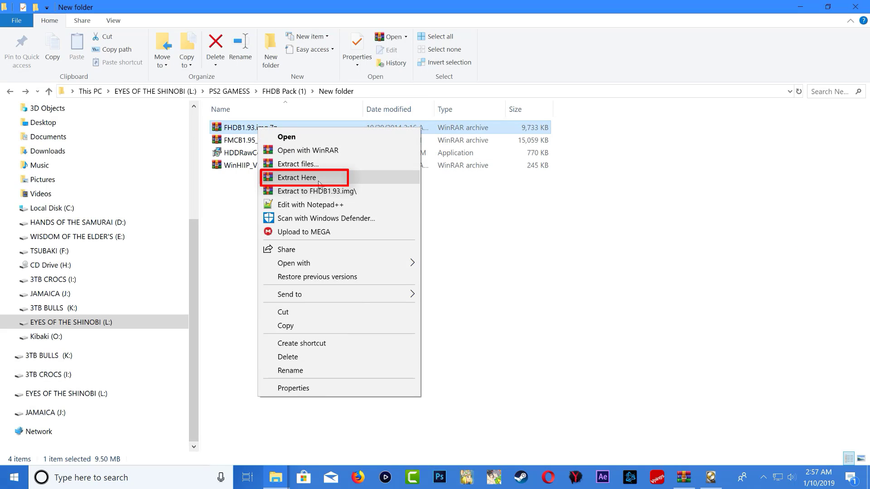
left_click(303, 186)
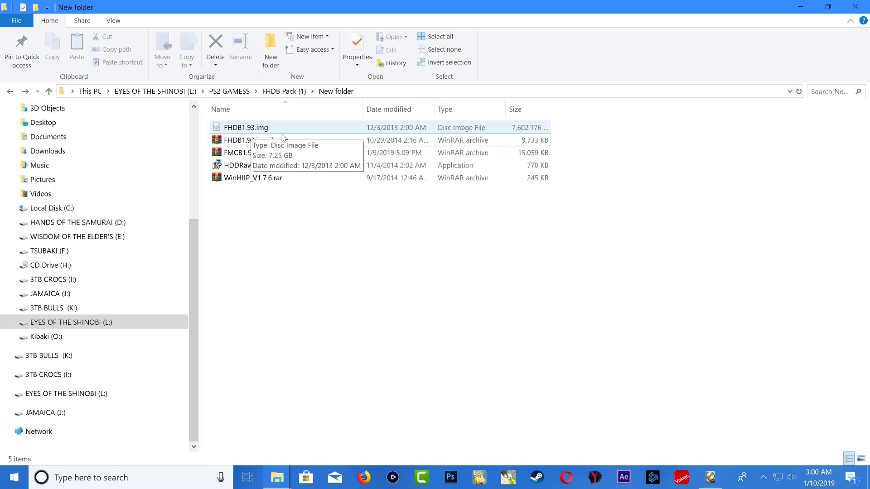
- Return to HDD Raw Copy Tool and set FHDB1.93.img from New folder as the copy source
left_click(712, 482)
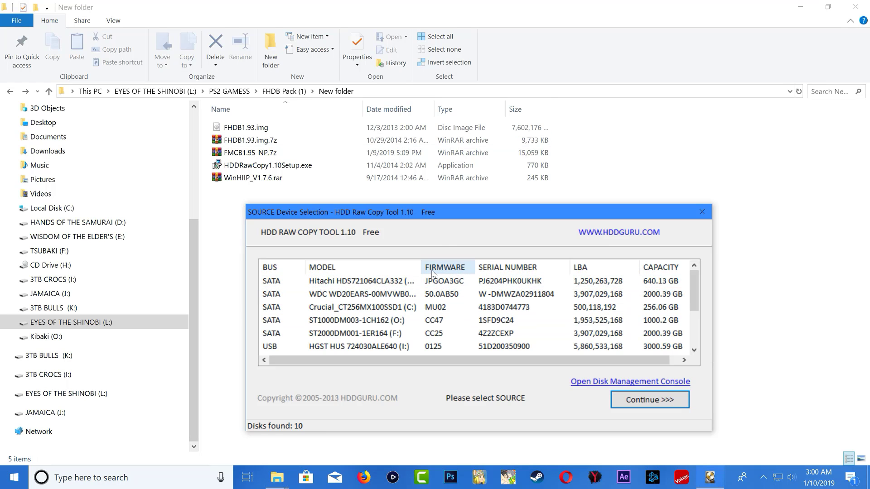
scroll(344, 326, "down", 2)
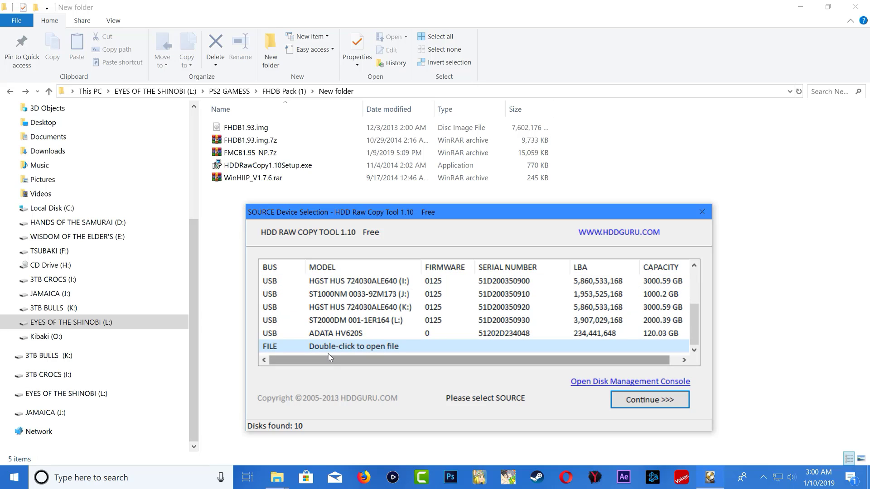
double_click(380, 347)
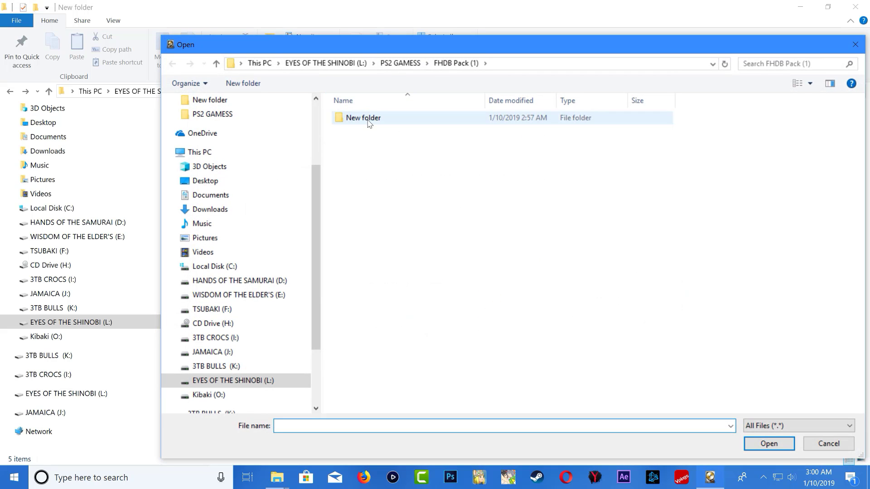
double_click(367, 120)
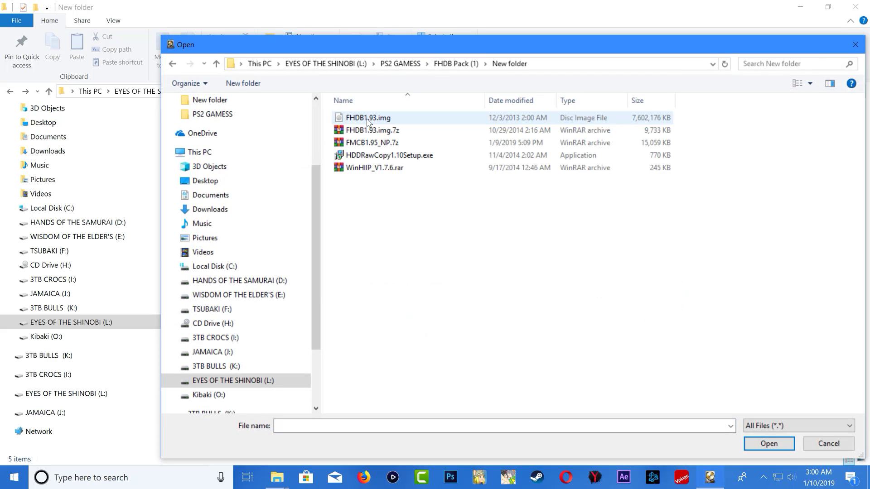
left_click(369, 120)
left_click(769, 444)
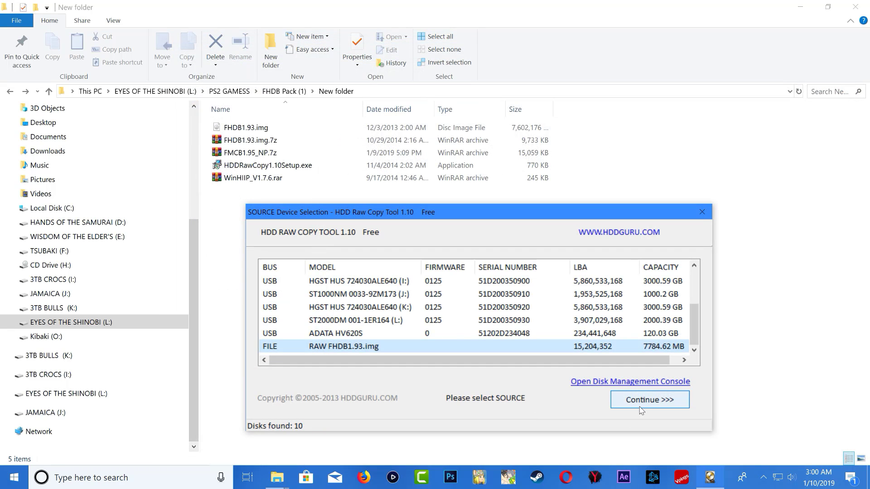
left_click(644, 407)
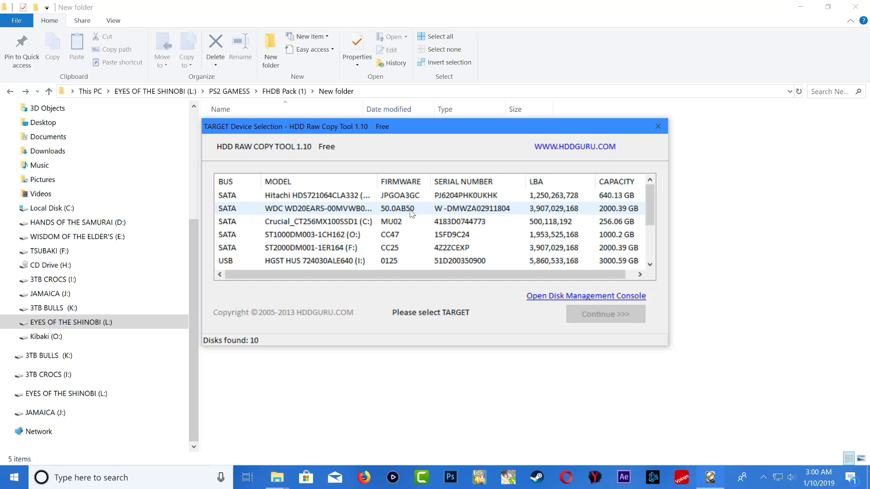
- Choose the 120.03 GB ADATA HV620S USB drive as the copy target and continue to the copy window
scroll(412, 213, "down", 2)
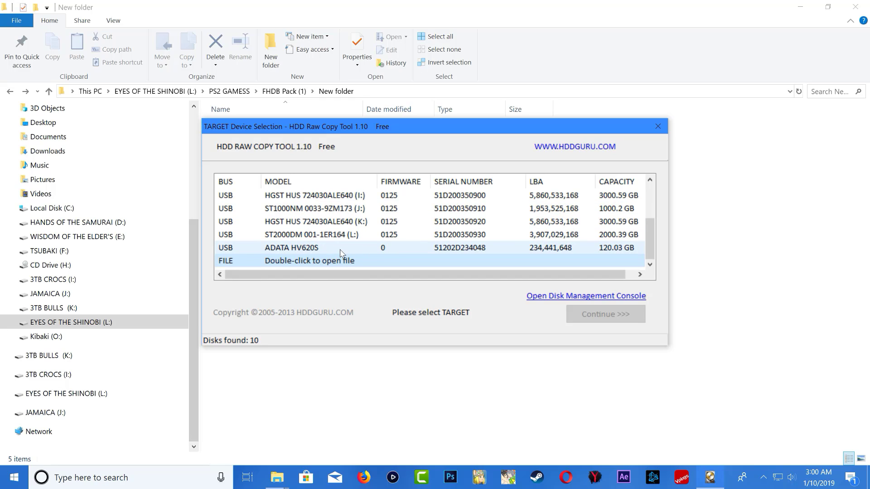
left_click(308, 250)
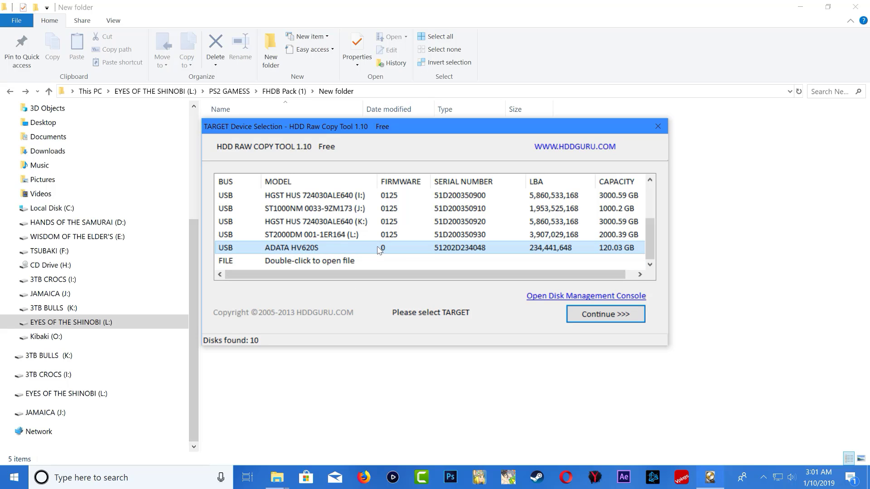
left_click(589, 320)
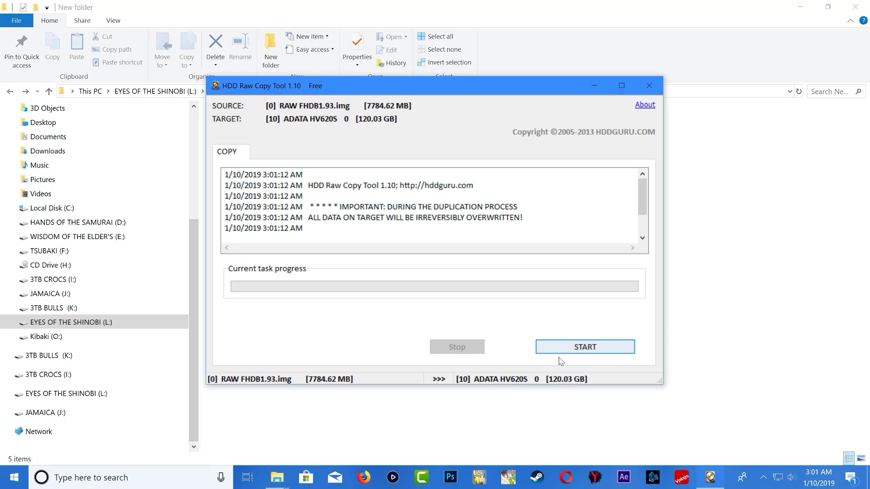
- Copy the image to the target drive, accepting that its data is overwritten, and close the tool once the task completes
left_click(579, 356)
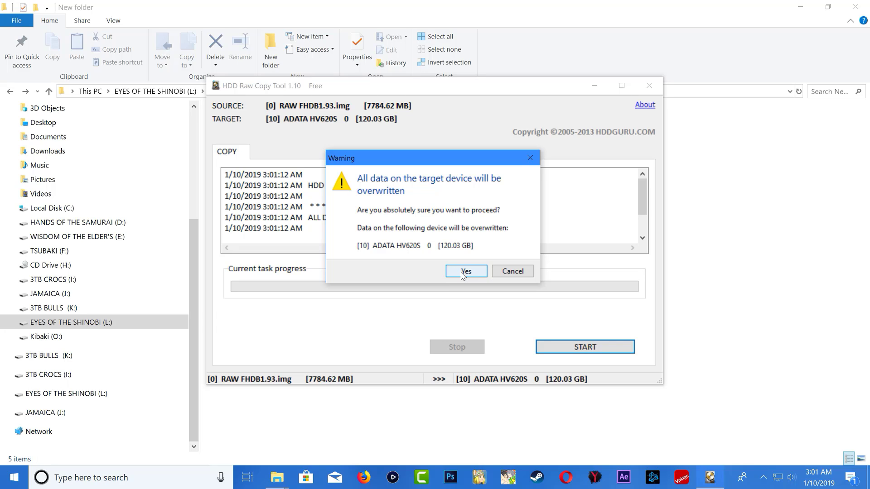
left_click(463, 271)
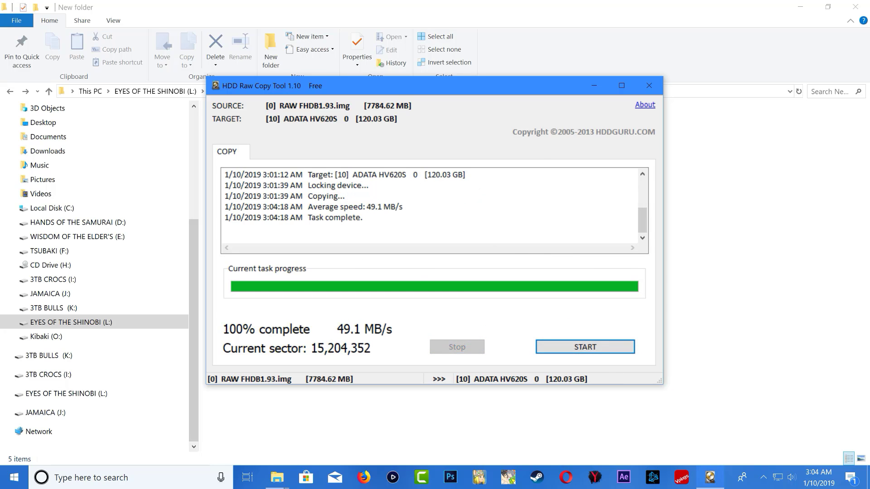
left_click_drag(308, 218, 226, 228)
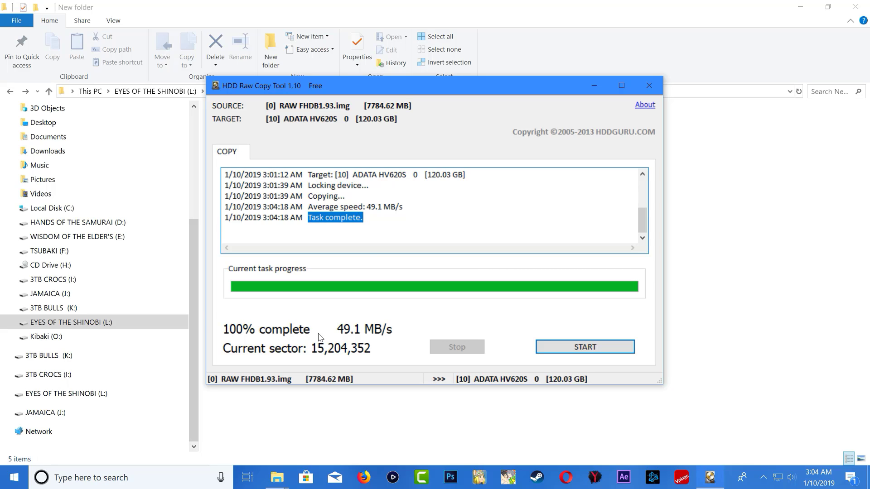
left_click(649, 86)
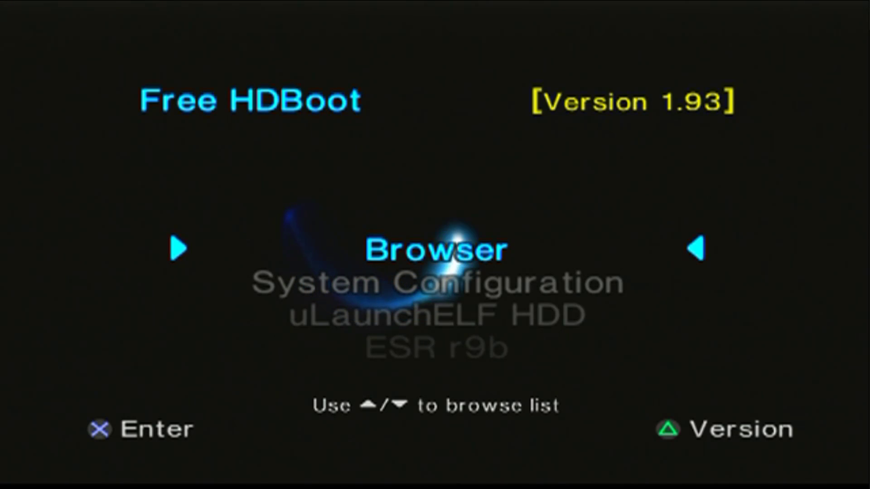
- On the PlayStation 2, launch uLaunchELF HDD from the Free HDBoot menu
key("Down")
key("Down")
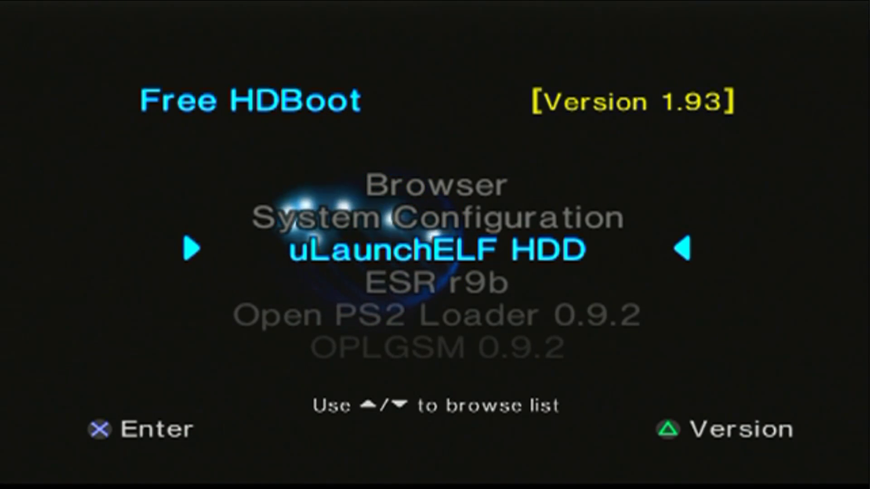
key("Return")
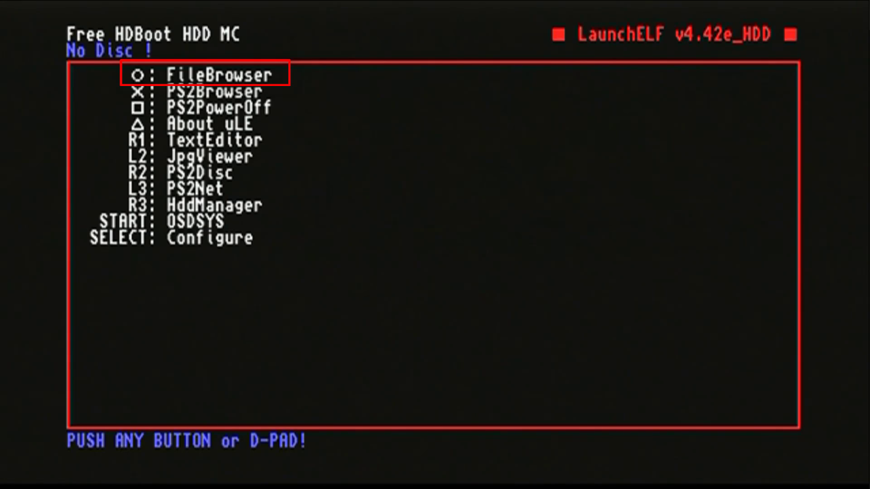
- Open the USB drive's mass:/ folder in the FileBrowser
key("Return")
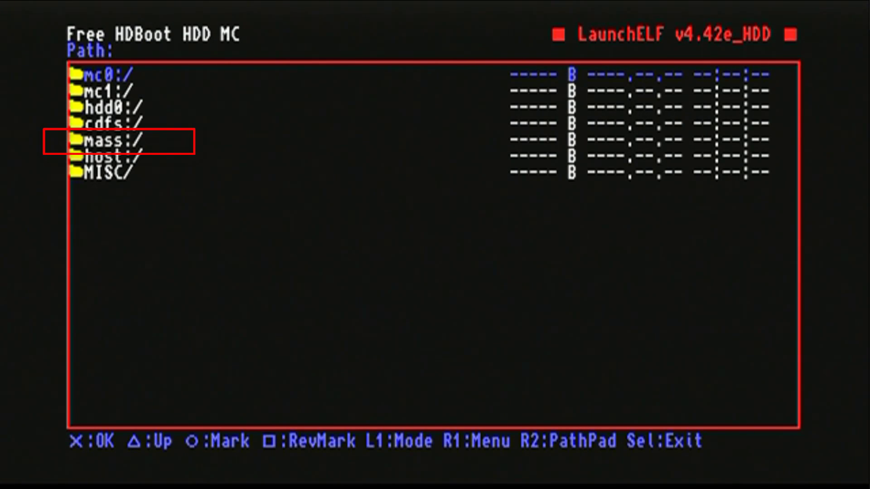
key("Down")
key("Down")
key("Down")
key("Down")
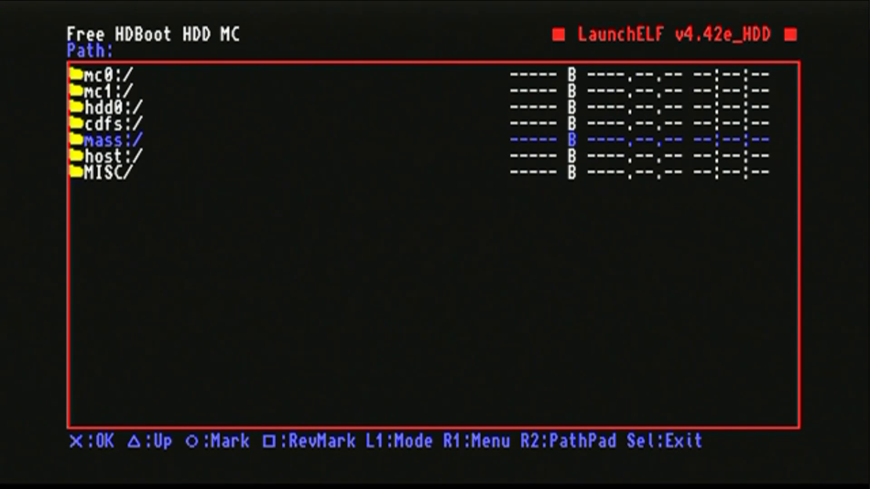
key("Return")
- Launch FMCBInstaller.elf from the USB drive and bring up the installer's Extras options
key("Down")
key("Down")
key("Down")
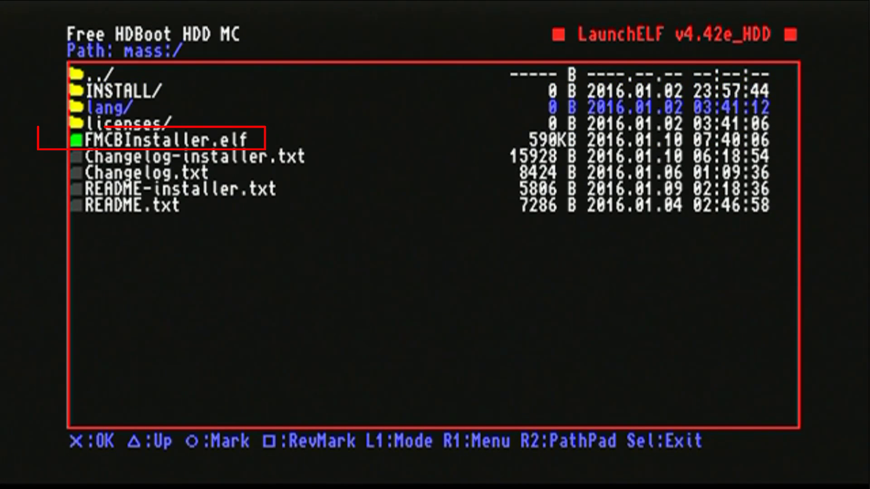
key("Down")
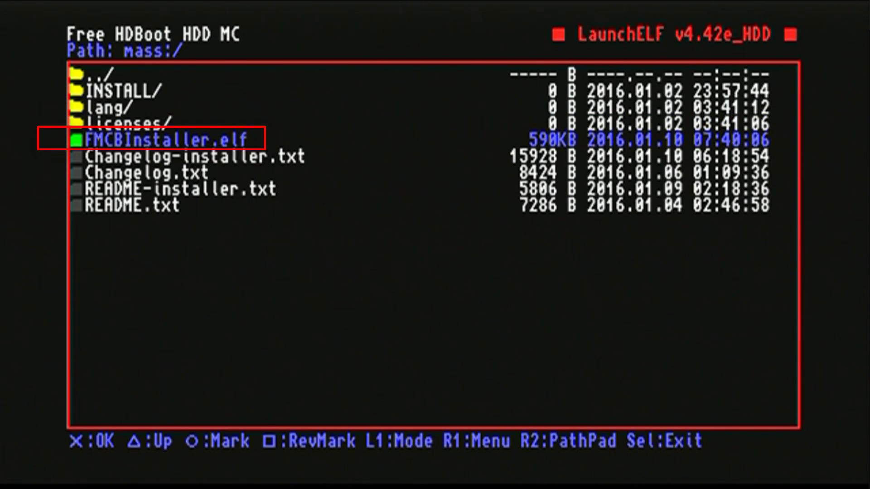
key("Return")
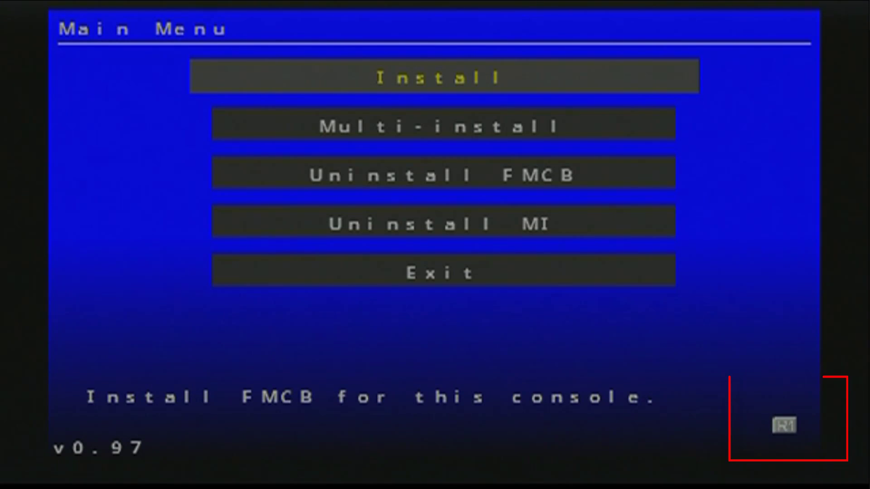
key("Page_Down")
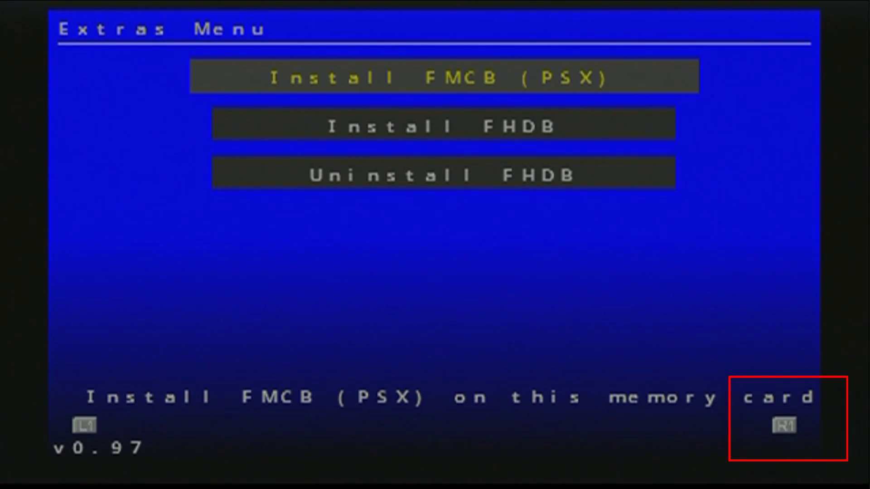